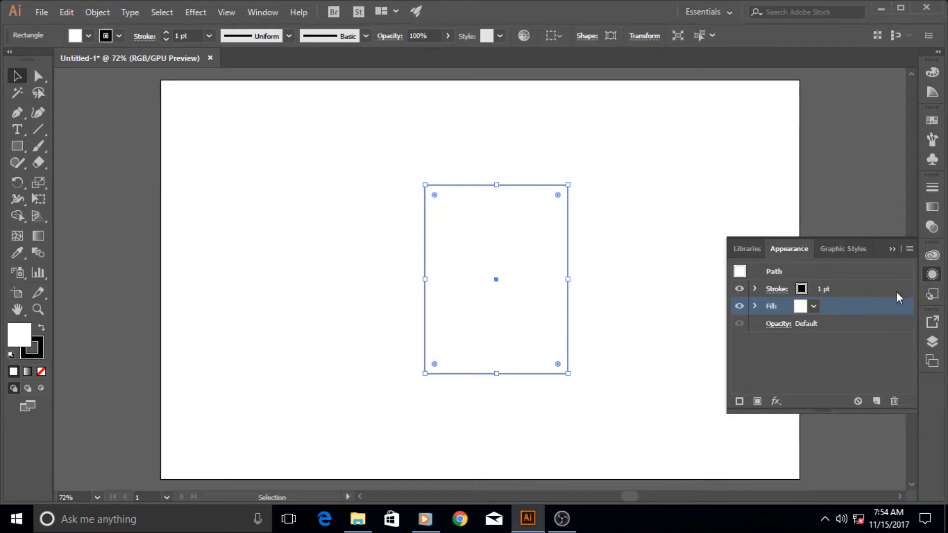
Hide the Appearance panel and bring it back
{"action": "left_click", "coordinate": [933, 276]}
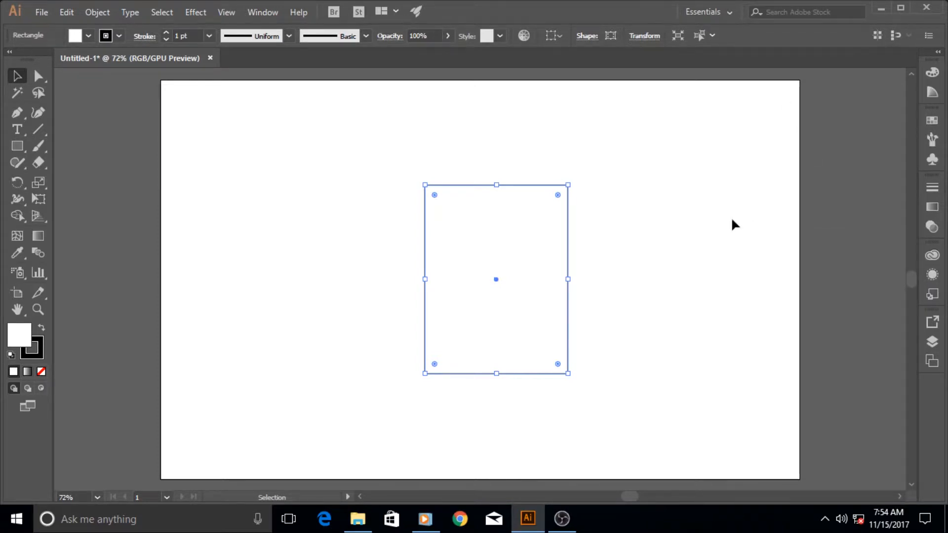
{"action": "left_click", "coordinate": [253, 16]}
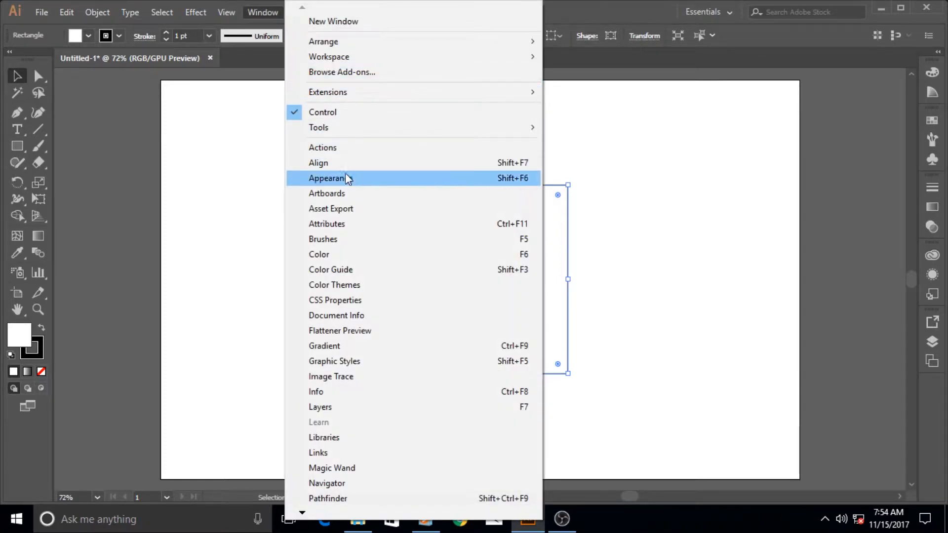
{"action": "left_click", "coordinate": [535, 183]}
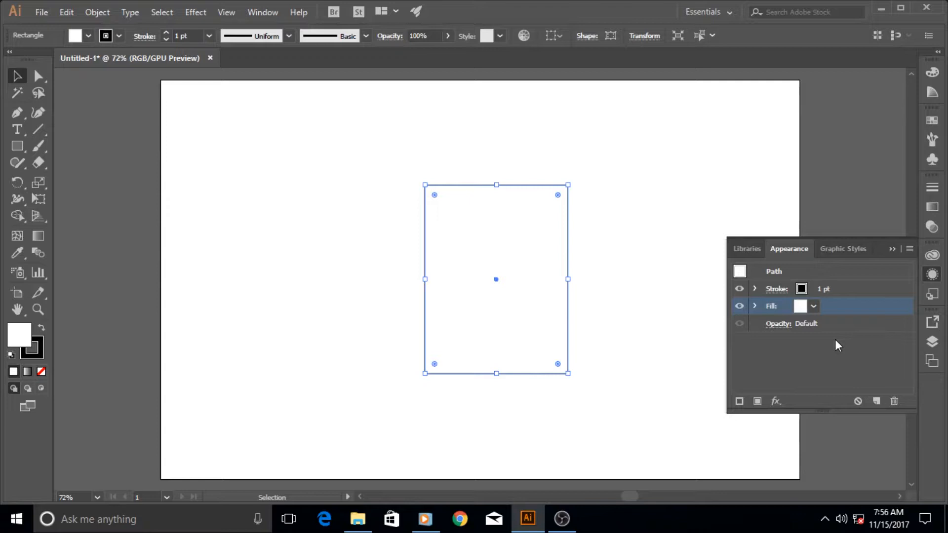
Examine the rectangle's fill swatches, the swatch libraries and the Swatches panel, ending back at the Appearance attributes
{"action": "left_click", "coordinate": [814, 306]}
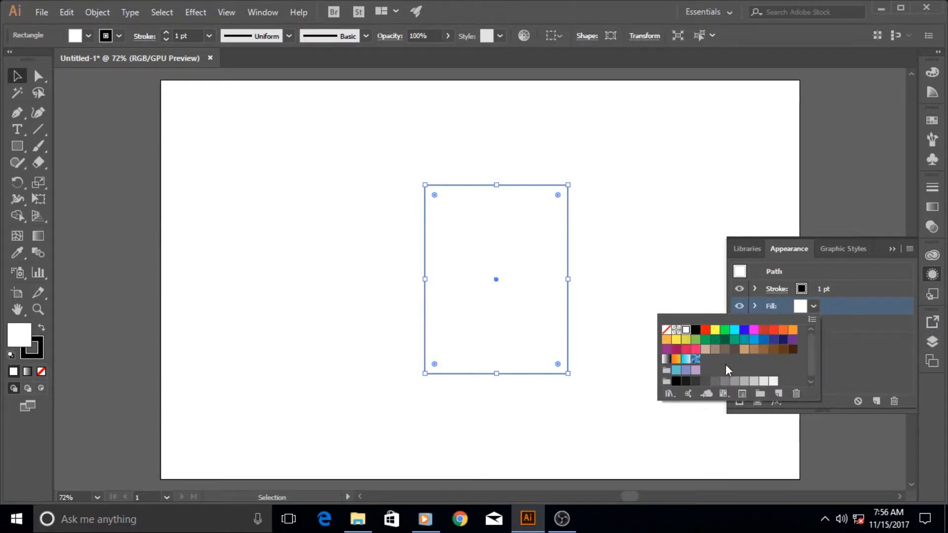
{"action": "left_click", "coordinate": [672, 394]}
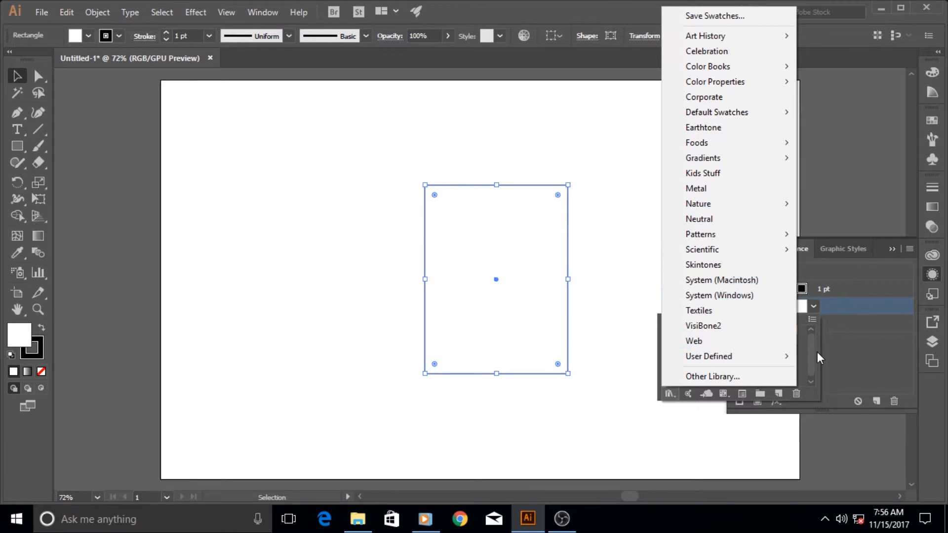
{"action": "left_click", "coordinate": [833, 347]}
{"action": "left_click", "coordinate": [931, 121]}
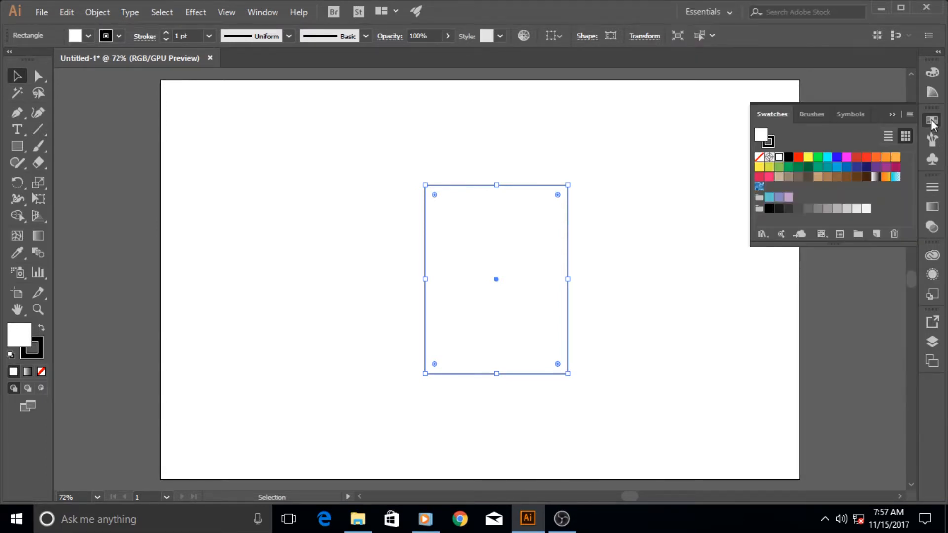
{"action": "left_click", "coordinate": [90, 37]}
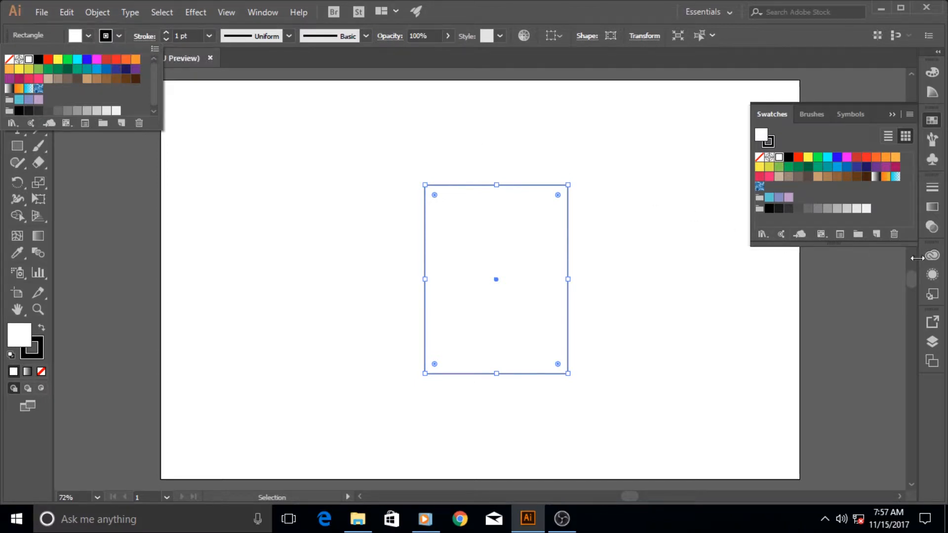
{"action": "left_click", "coordinate": [933, 274]}
{"action": "left_click", "coordinate": [933, 275]}
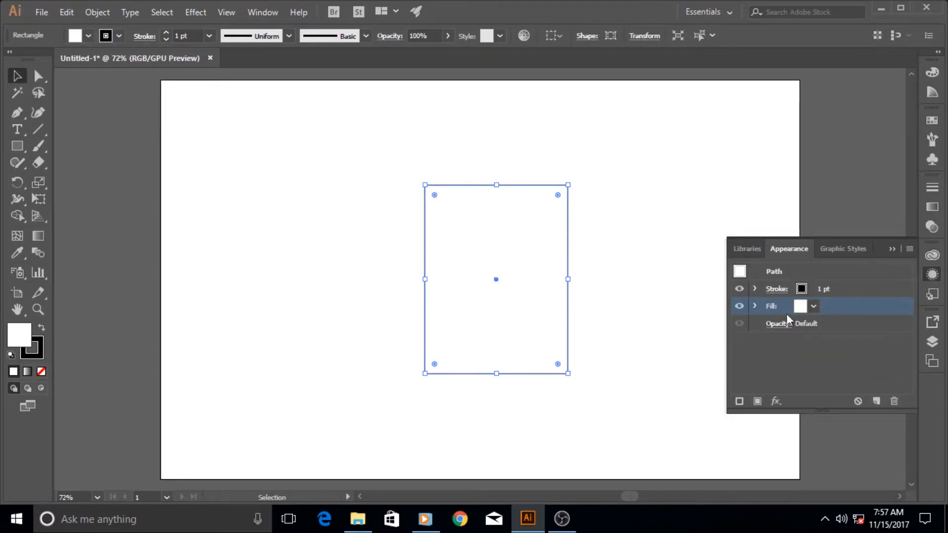
Set the rectangle's fill colour to RGB Yellow in its appearance attributes
{"action": "left_click", "coordinate": [813, 306]}
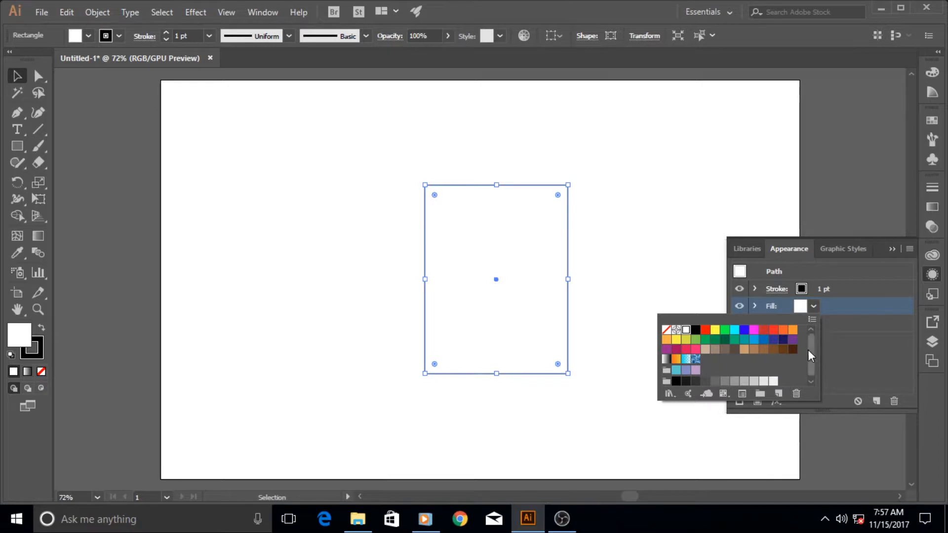
{"action": "left_click", "coordinate": [715, 331]}
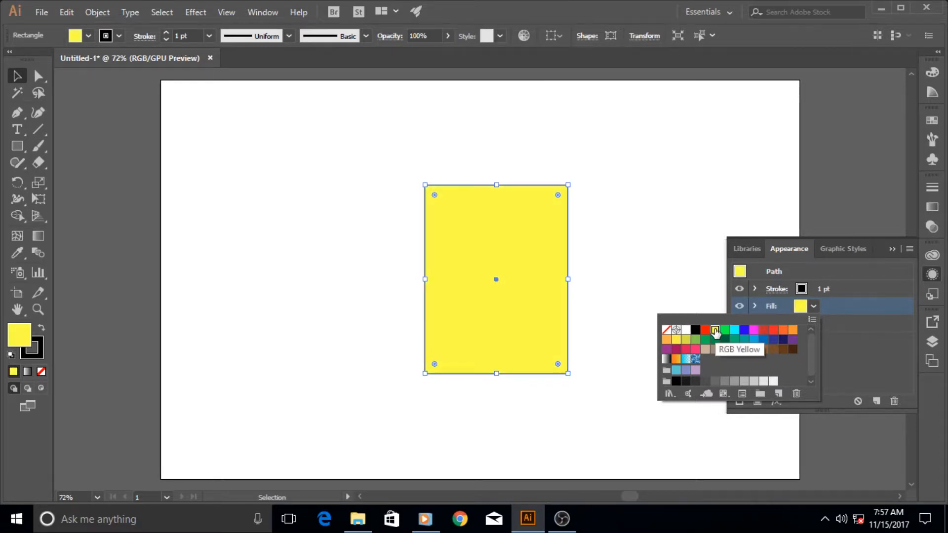
{"action": "left_click", "coordinate": [836, 348]}
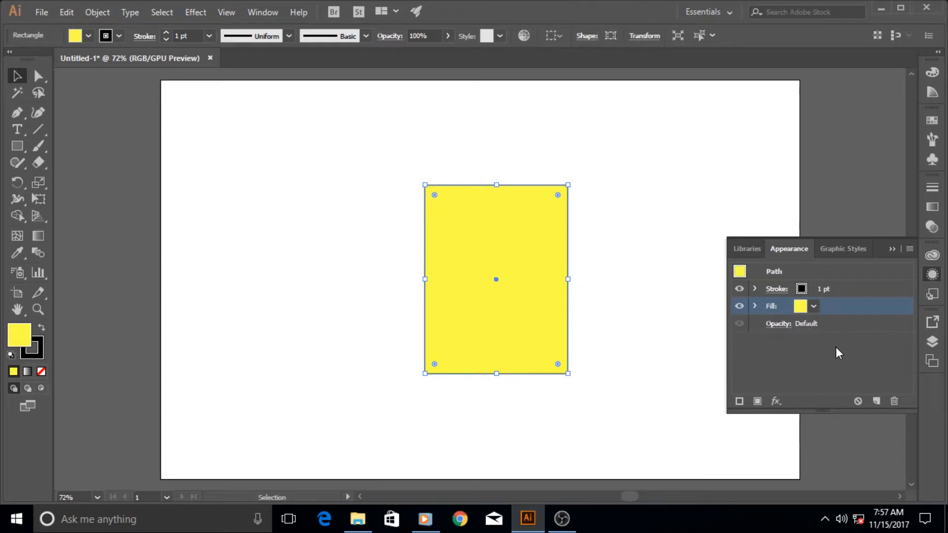
Change the rectangle's stroke to red and set its weight to 16 pt
{"action": "left_click", "coordinate": [801, 289]}
{"action": "left_click", "coordinate": [813, 289]}
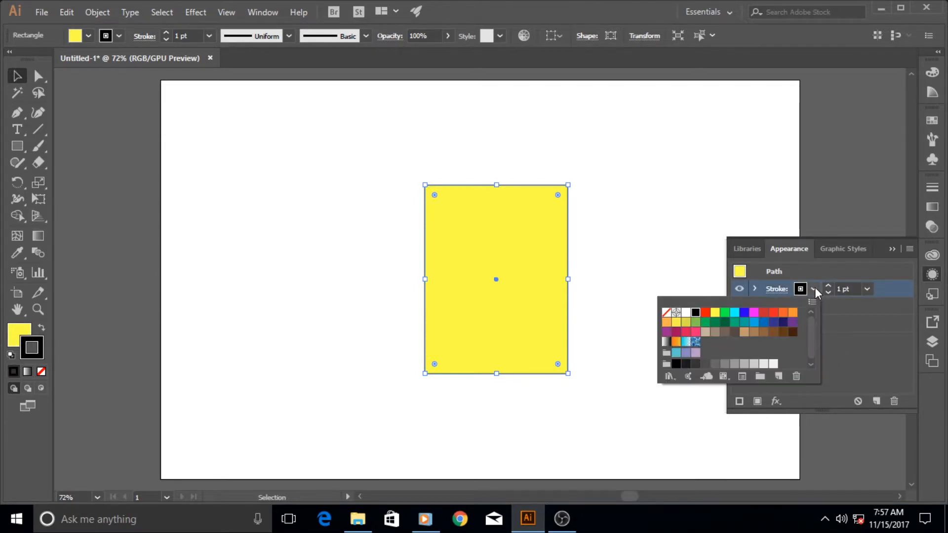
{"action": "left_click", "coordinate": [773, 314]}
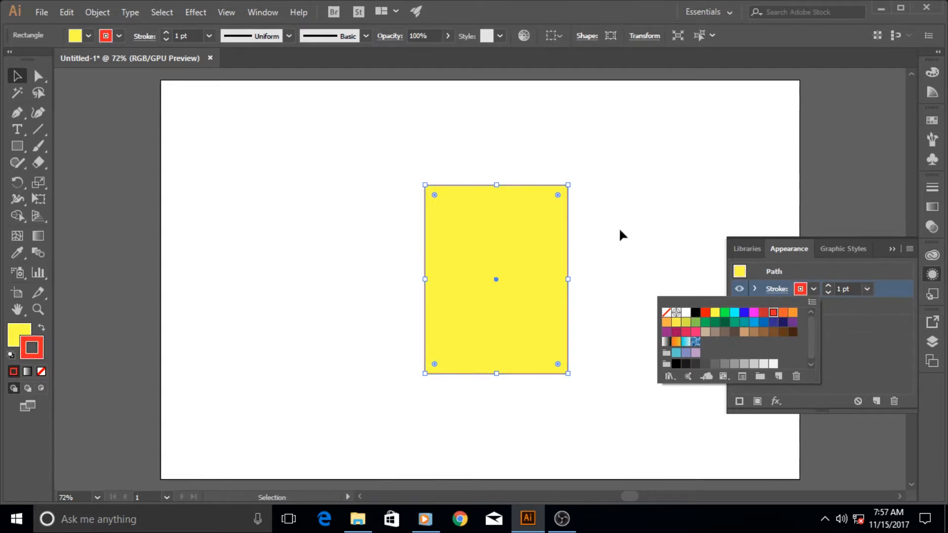
{"action": "left_click", "coordinate": [867, 289]}
{"action": "left_click", "coordinate": [867, 289]}
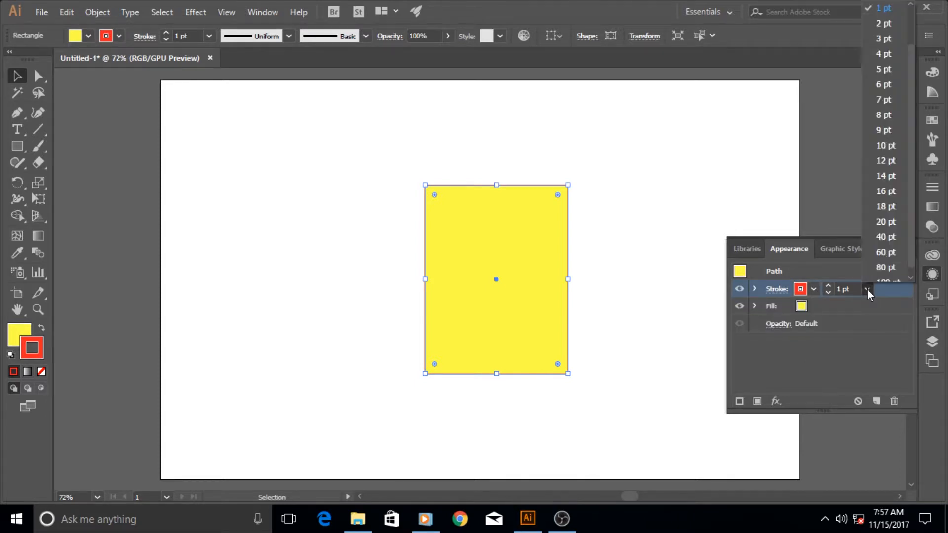
{"action": "left_click", "coordinate": [886, 191]}
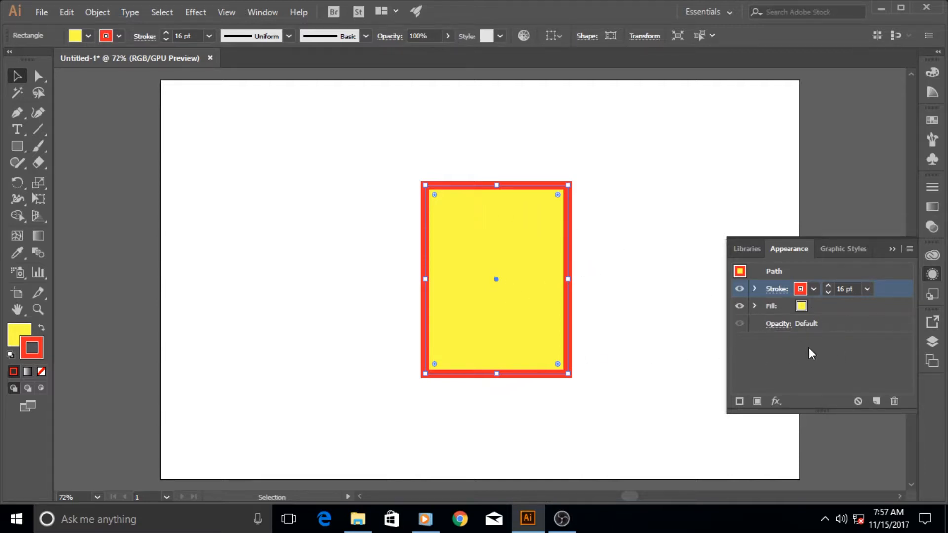
Hide the rectangle's yellow fill and show it again
{"action": "left_click", "coordinate": [738, 304]}
{"action": "left_click", "coordinate": [738, 305]}
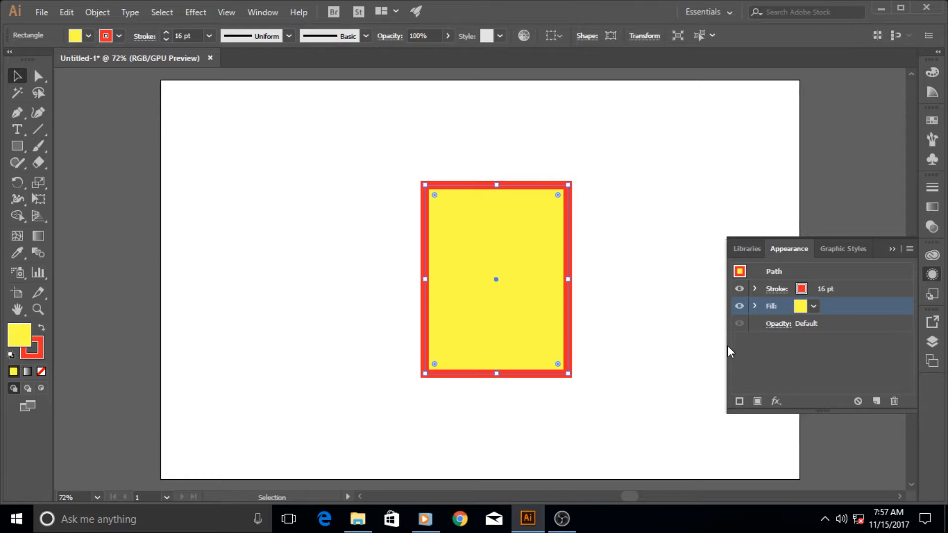
Draw two trial rectangles beside the existing one with its current appearance, undoing each, and return to the Selection tool
{"action": "left_click", "coordinate": [14, 151]}
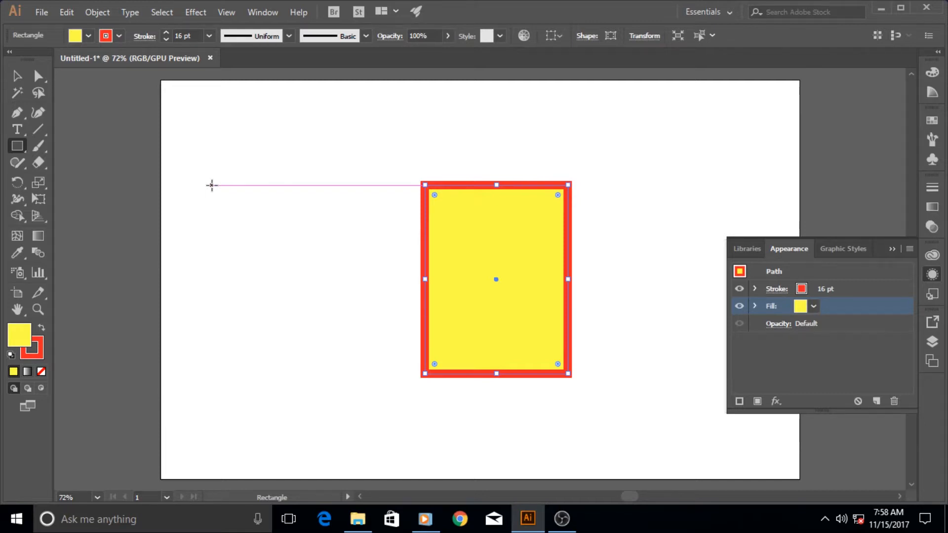
{"action": "mouse_move", "coordinate": [212, 185]}
{"action": "left_mouse_down"}
{"action": "mouse_move", "coordinate": [317, 333]}
{"action": "mouse_move", "coordinate": [455, 309]}
{"action": "mouse_move", "coordinate": [437, 327]}
{"action": "mouse_move", "coordinate": [313, 340]}
{"action": "left_mouse_up"}
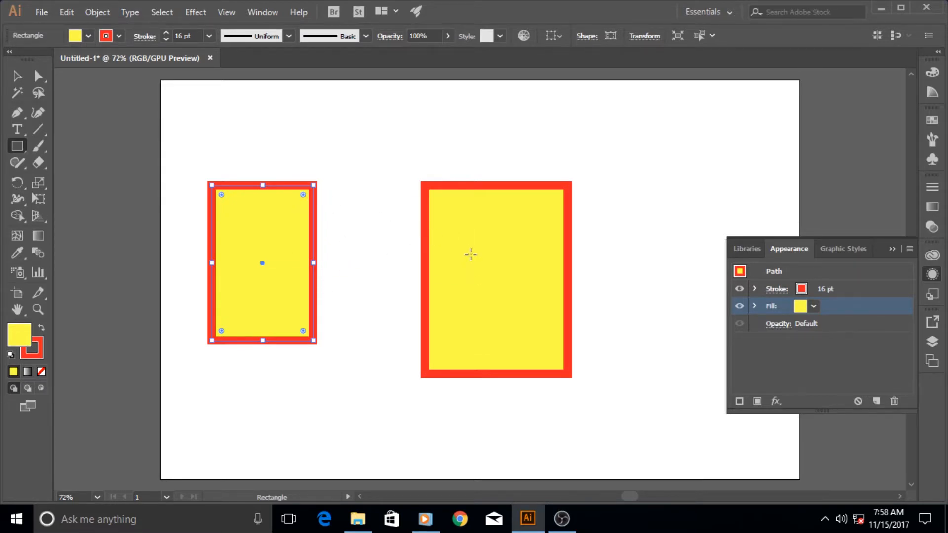
{"action": "key", "text": "ctrl+z"}
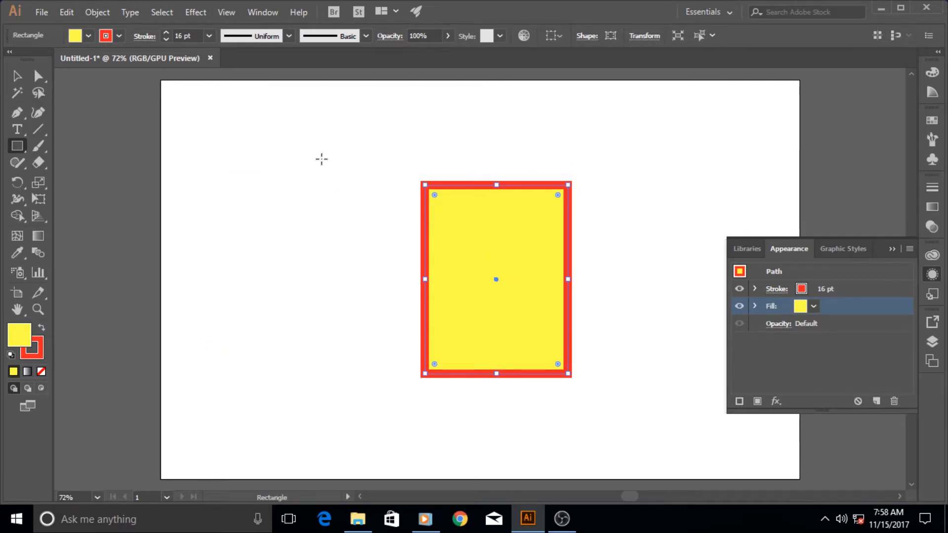
{"action": "left_click_drag", "start_coordinate": [259, 139], "coordinate": [351, 298]}
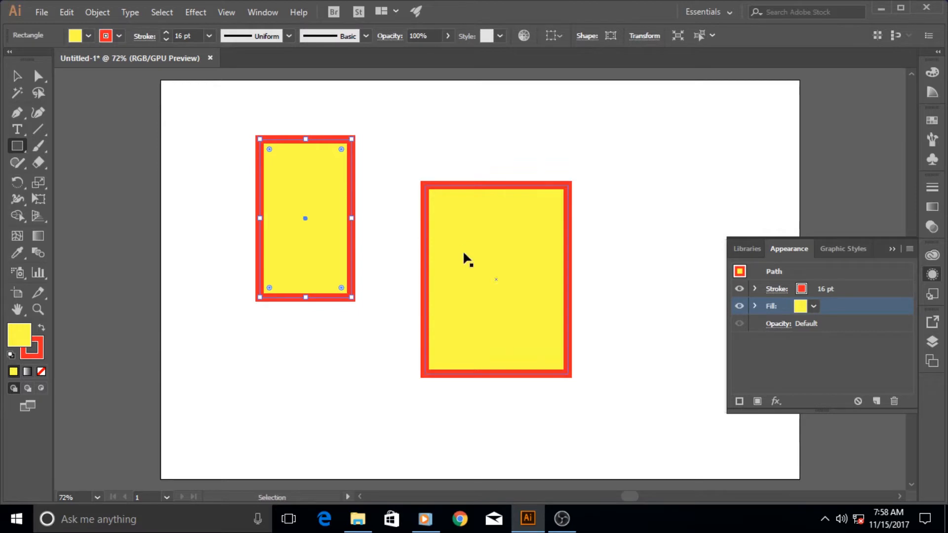
{"action": "key", "text": "ctrl+z"}
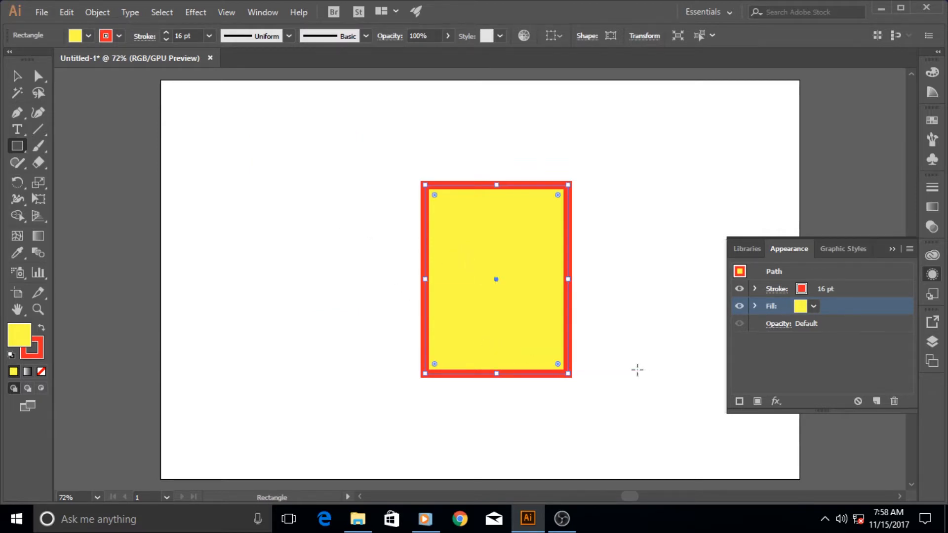
{"action": "left_click", "coordinate": [16, 76]}
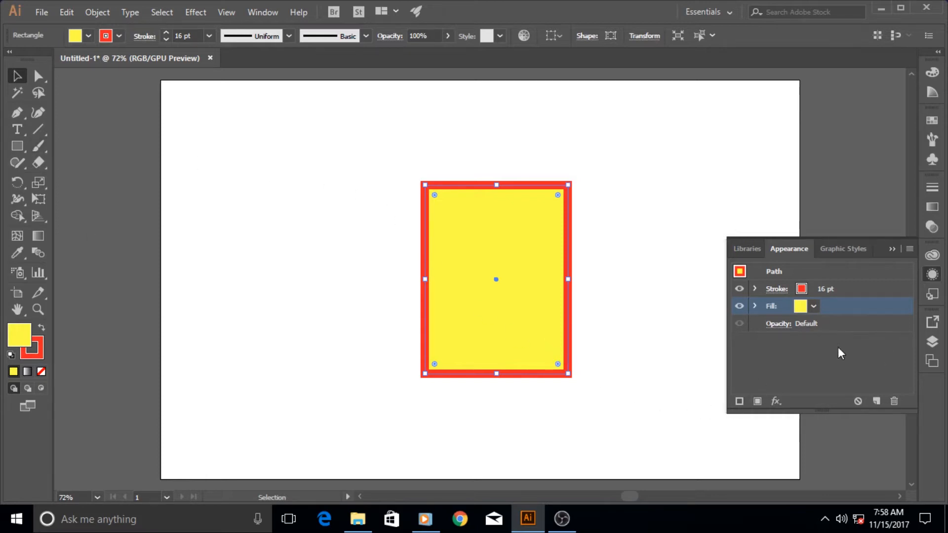
Add a second fill to the rectangle above the yellow one and colour it blue
{"action": "left_click", "coordinate": [756, 402]}
{"action": "left_click", "coordinate": [813, 308]}
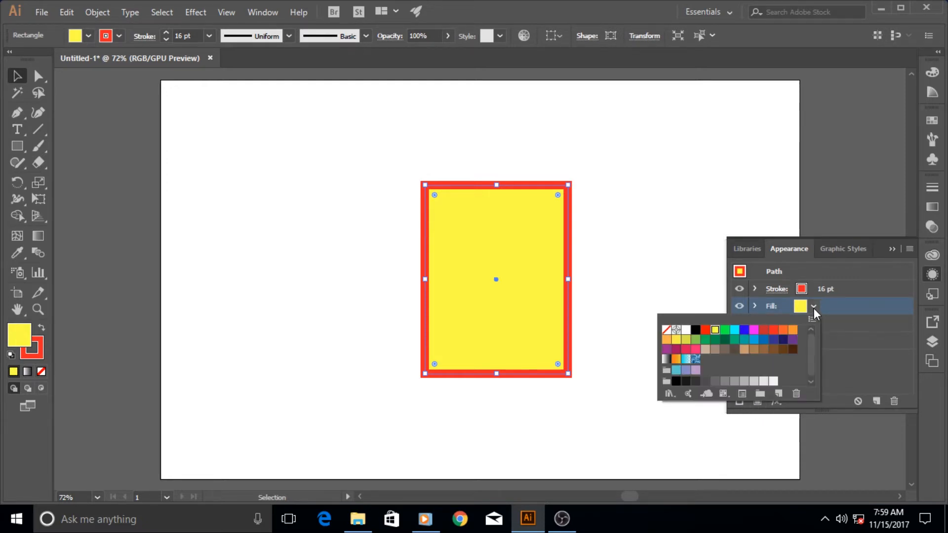
{"action": "left_click", "coordinate": [763, 340]}
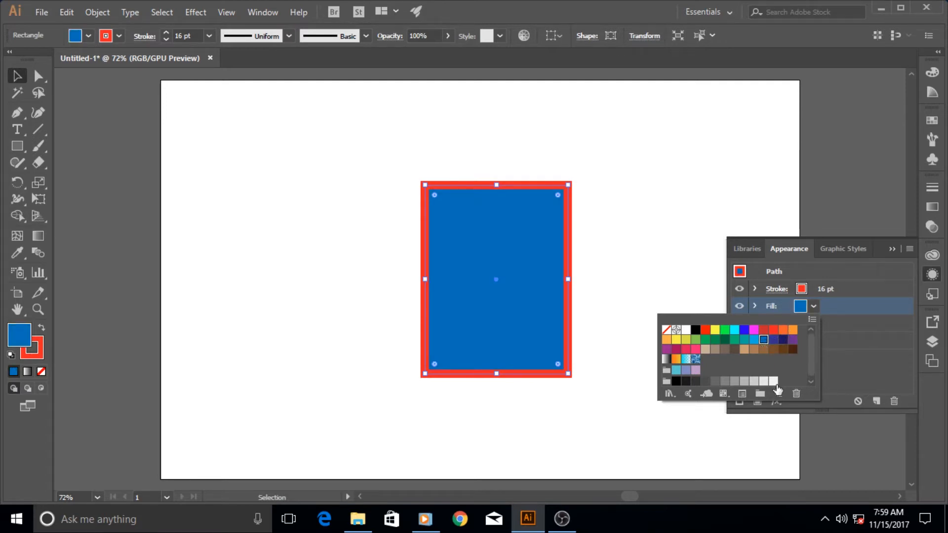
{"action": "left_click", "coordinate": [837, 366]}
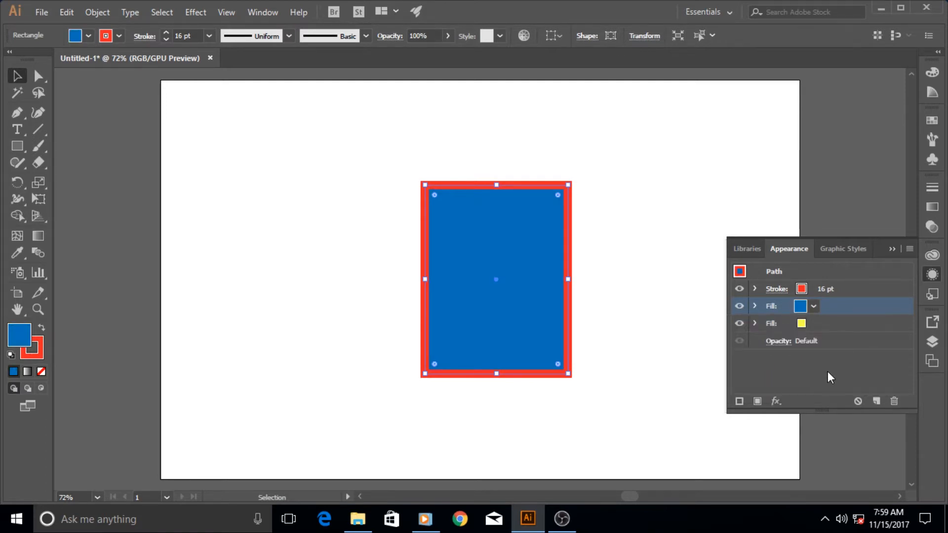
Examine the effects that can be added to the rectangle's blue fill
{"action": "left_click", "coordinate": [776, 401]}
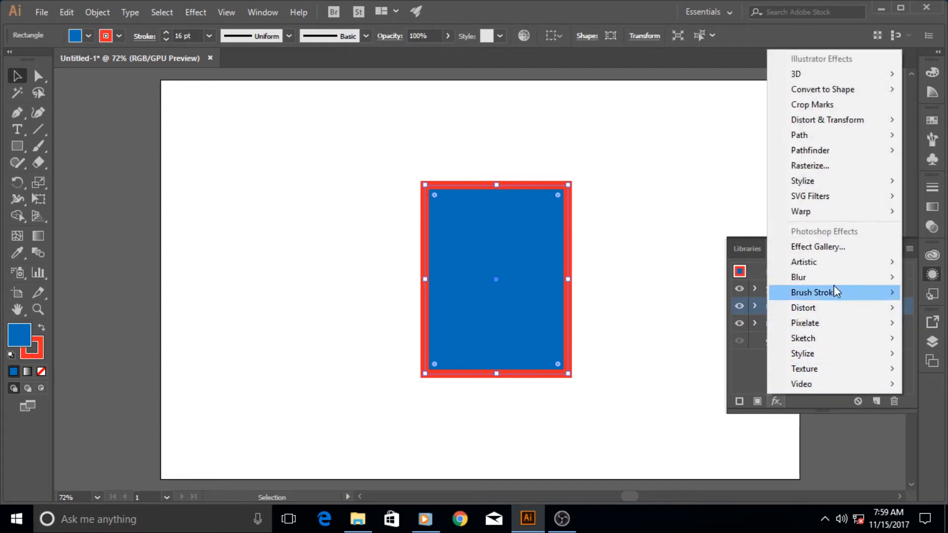
{"action": "left_click", "coordinate": [760, 366]}
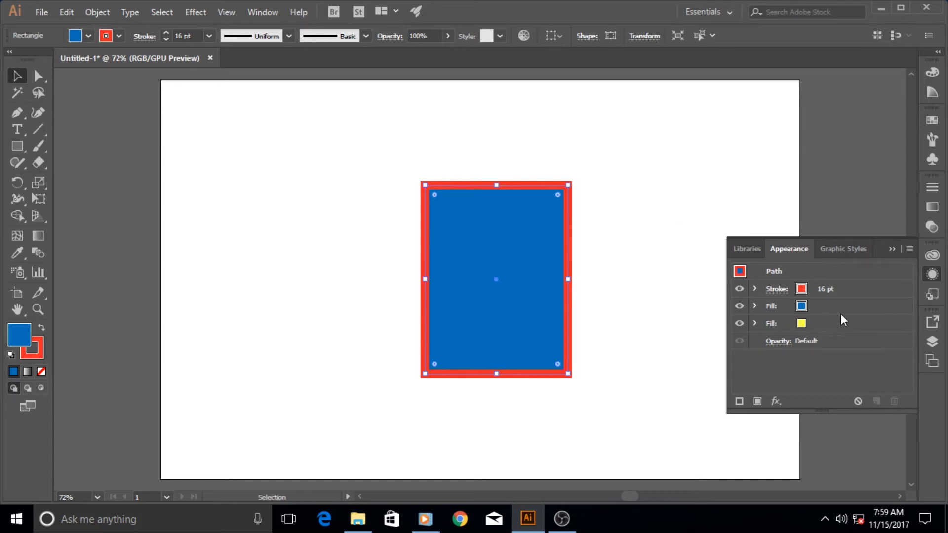
Clear the rectangle's whole appearance, and undo the clearing
{"action": "left_click", "coordinate": [858, 401]}
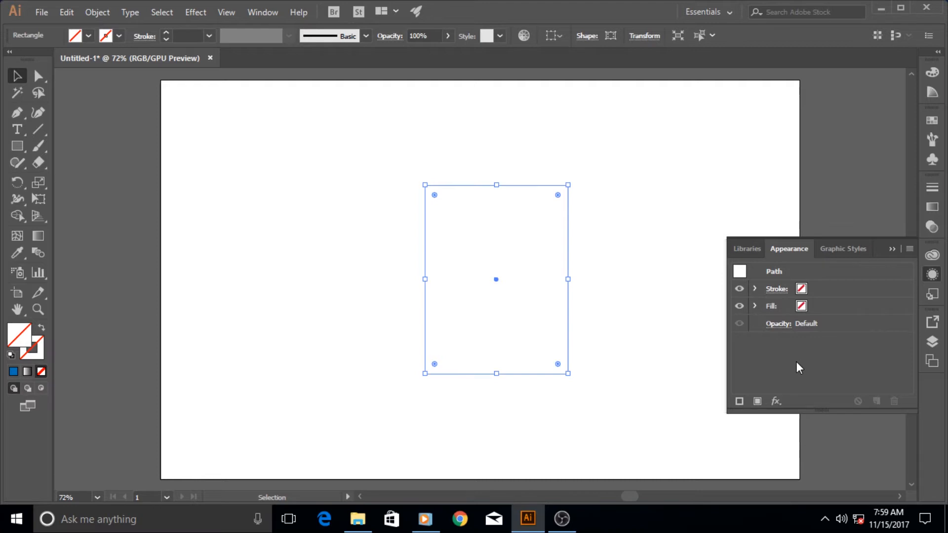
{"action": "key", "text": "ctrl+z"}
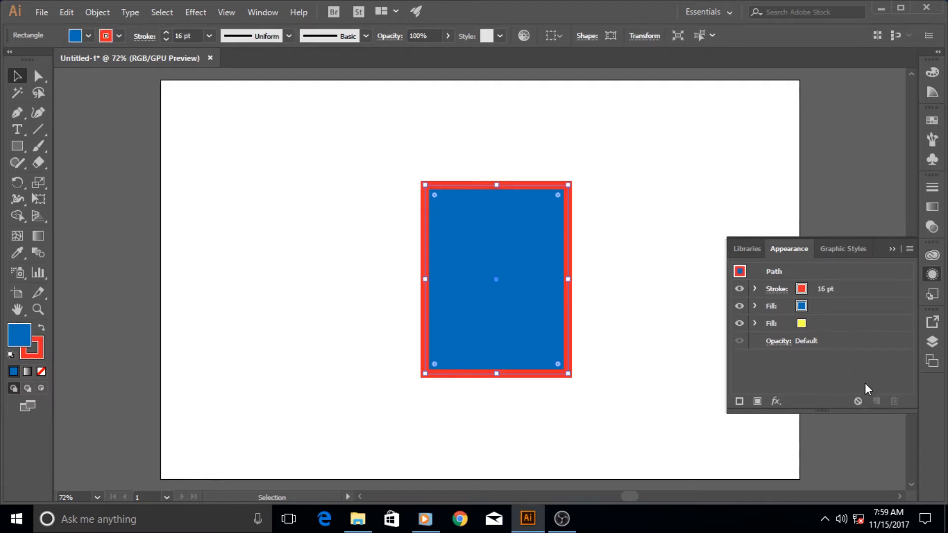
Duplicate the rectangle's red stroke and set the upper copy's weight to 40 pt
{"action": "left_click", "coordinate": [771, 307]}
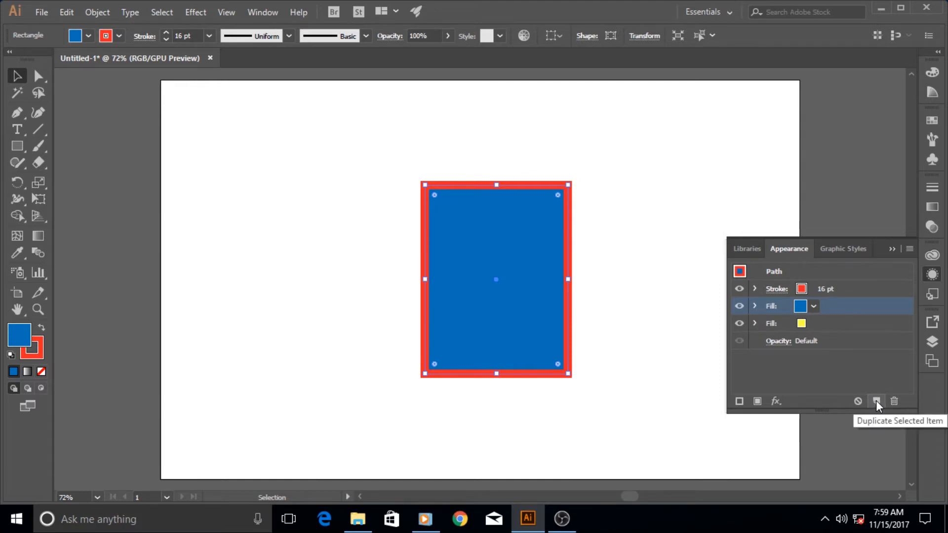
{"action": "left_click", "coordinate": [776, 288]}
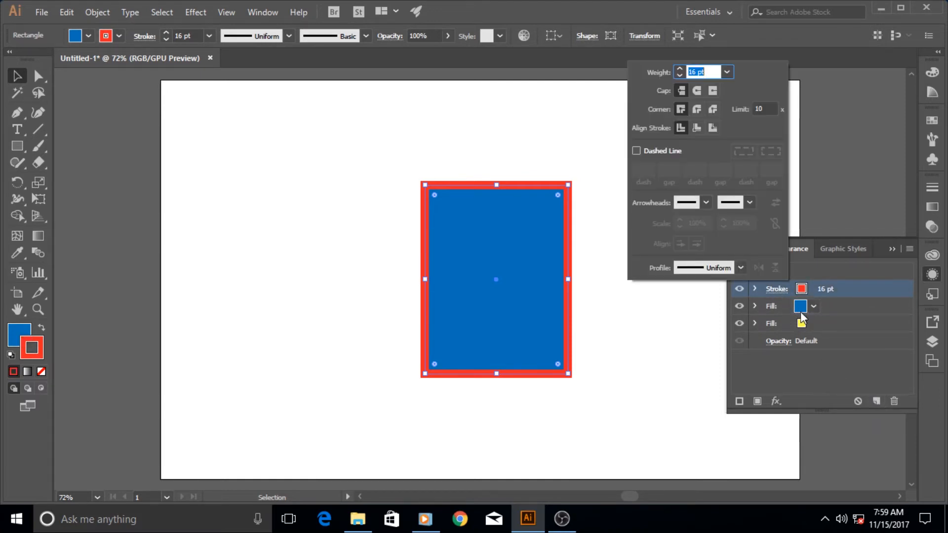
{"action": "left_click", "coordinate": [817, 361]}
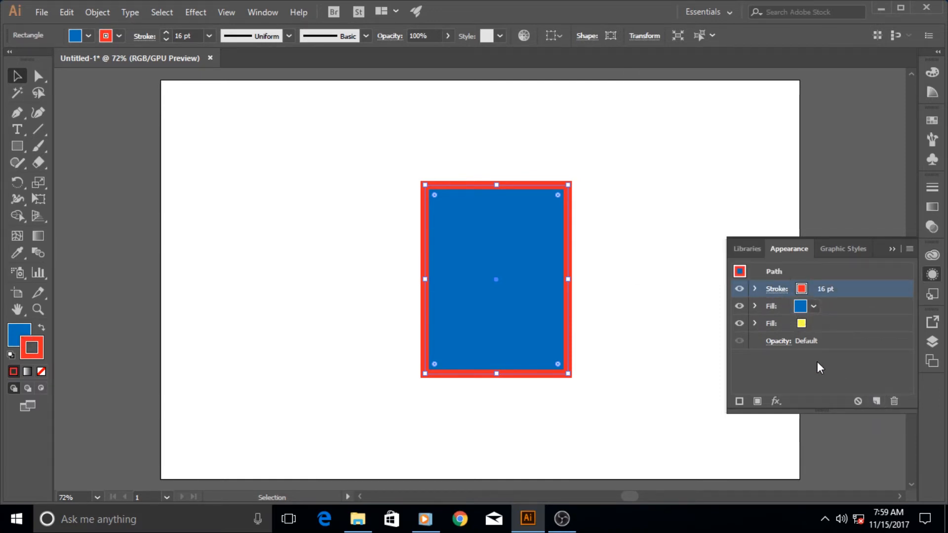
{"action": "left_click", "coordinate": [875, 401]}
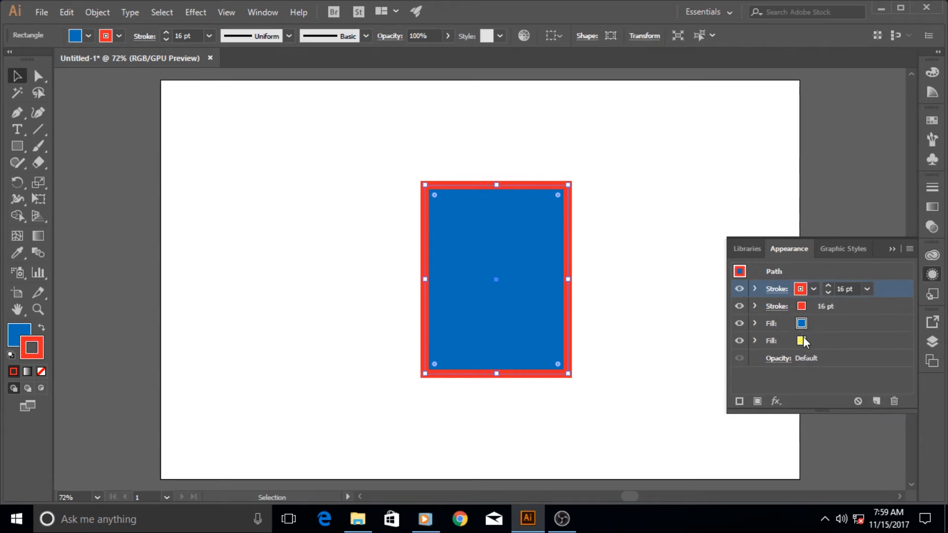
{"action": "left_click", "coordinate": [868, 289]}
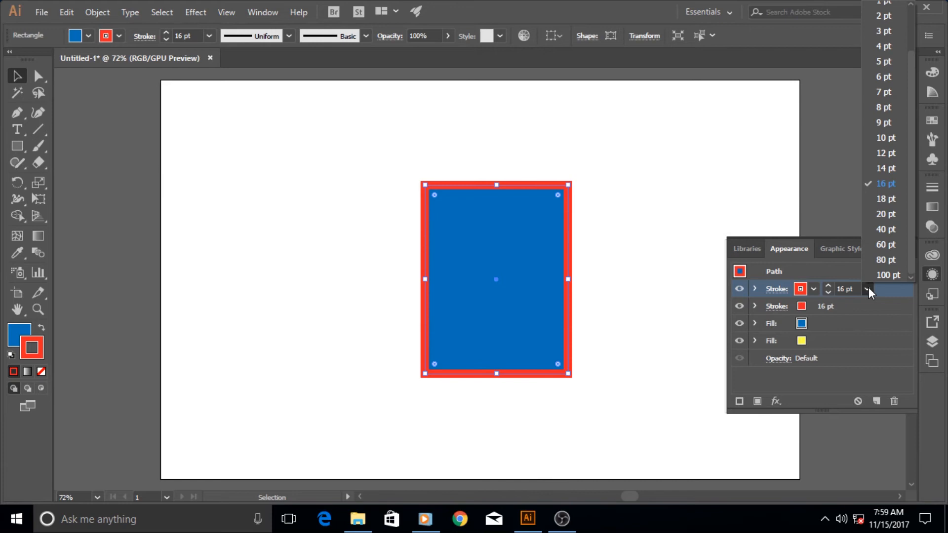
{"action": "left_click", "coordinate": [887, 227]}
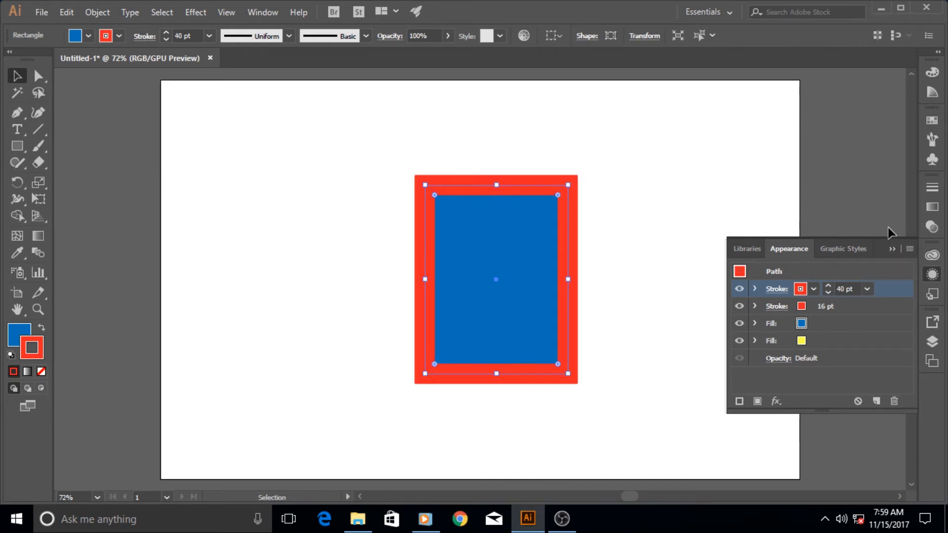
Colour the rectangle's upper 40 pt stroke green
{"action": "left_click", "coordinate": [815, 287]}
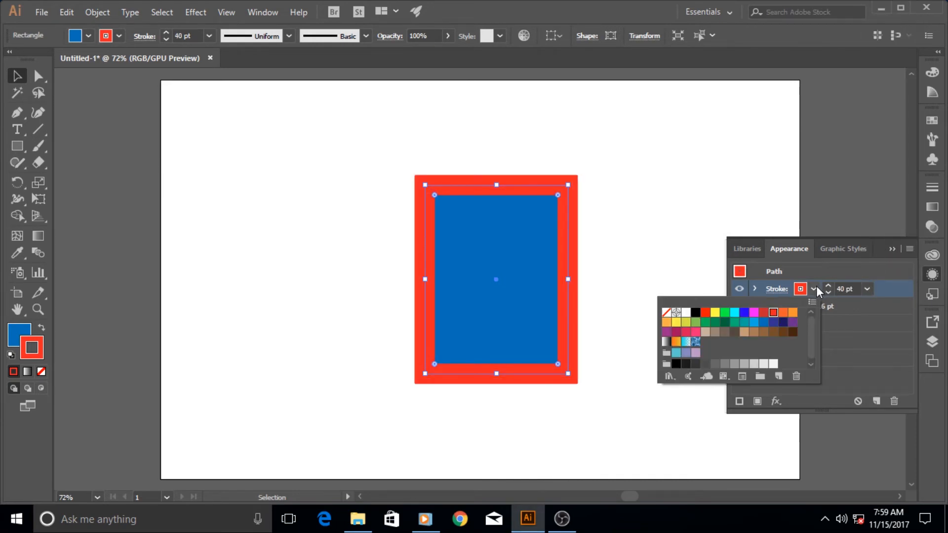
{"action": "left_click", "coordinate": [734, 322]}
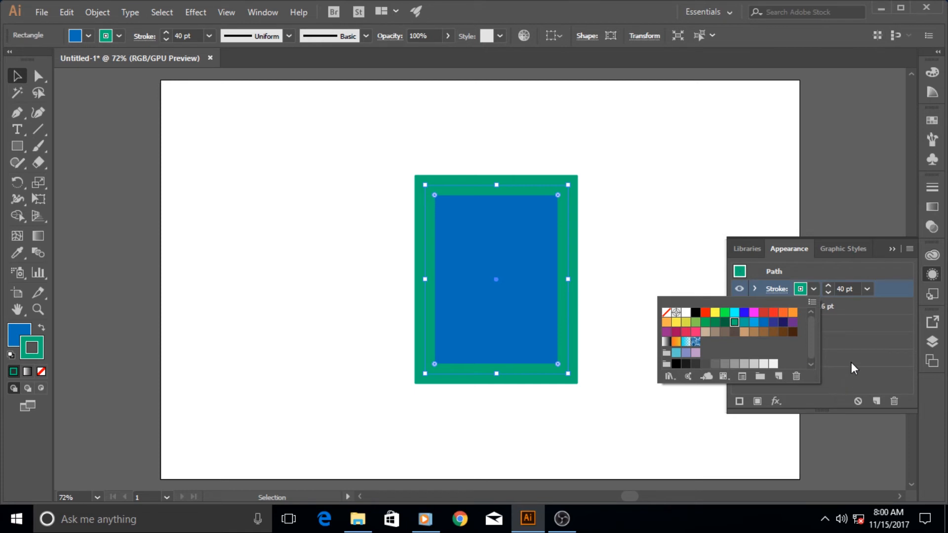
{"action": "left_click", "coordinate": [855, 336]}
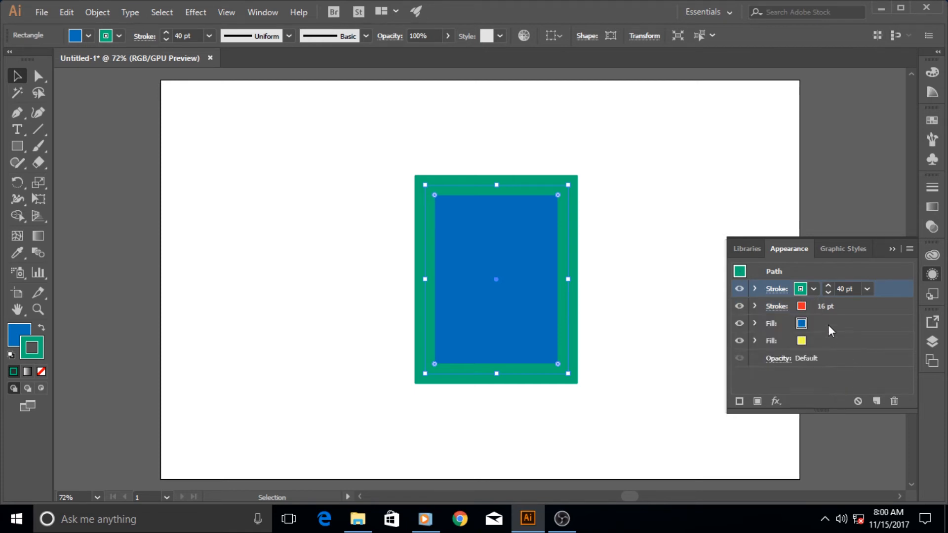
Give the rectangle's green stroke a round cap
{"action": "left_click", "coordinate": [777, 291]}
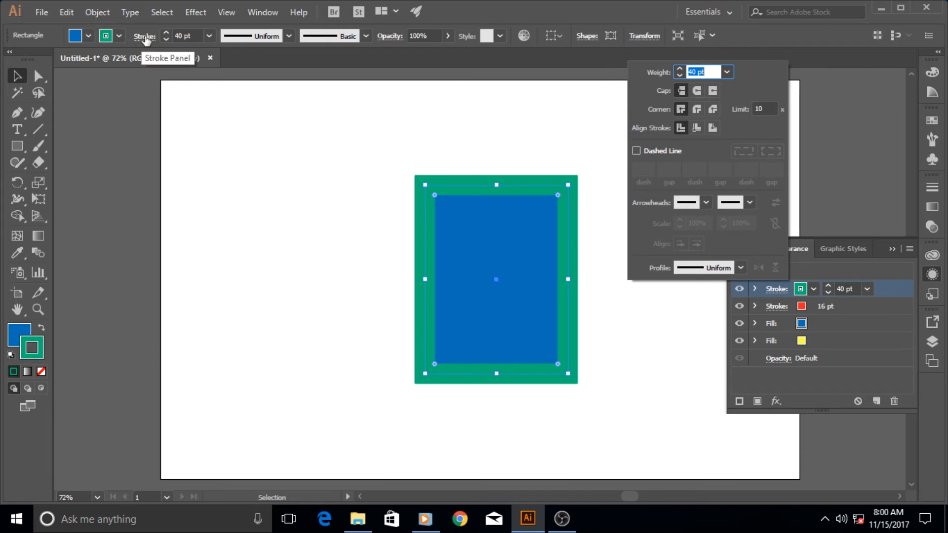
{"action": "left_click", "coordinate": [697, 91]}
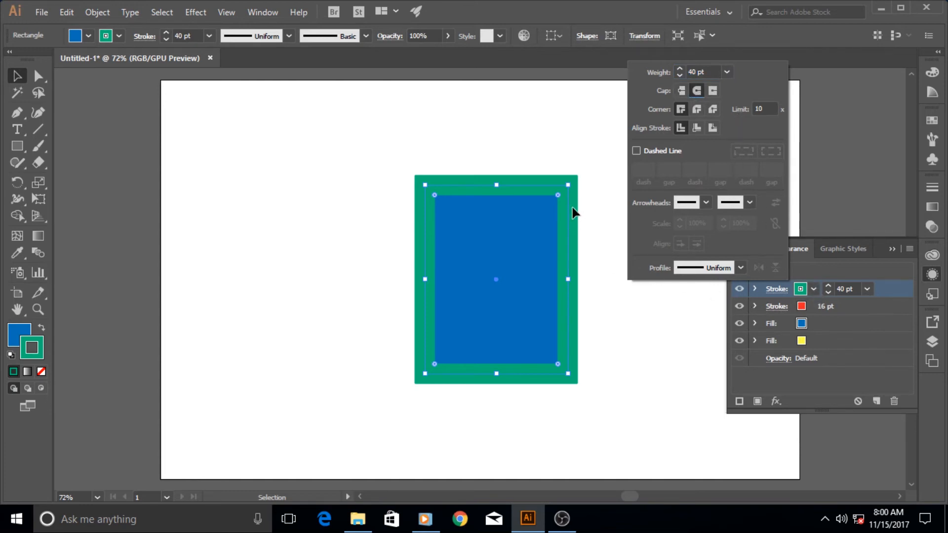
{"action": "left_click", "coordinate": [39, 346]}
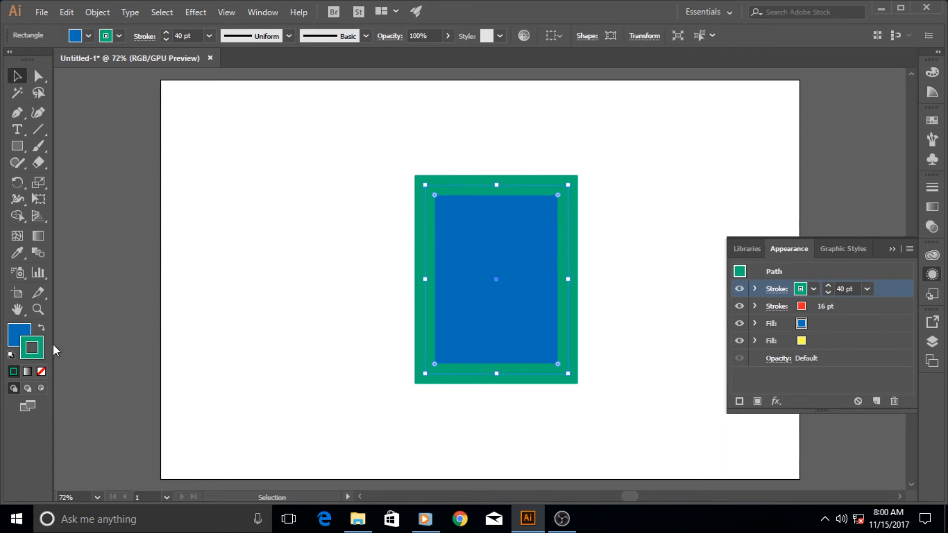
Give the green stroke round corner joins, try aligning it inside the path, and align it to the outside
{"action": "left_click", "coordinate": [777, 289]}
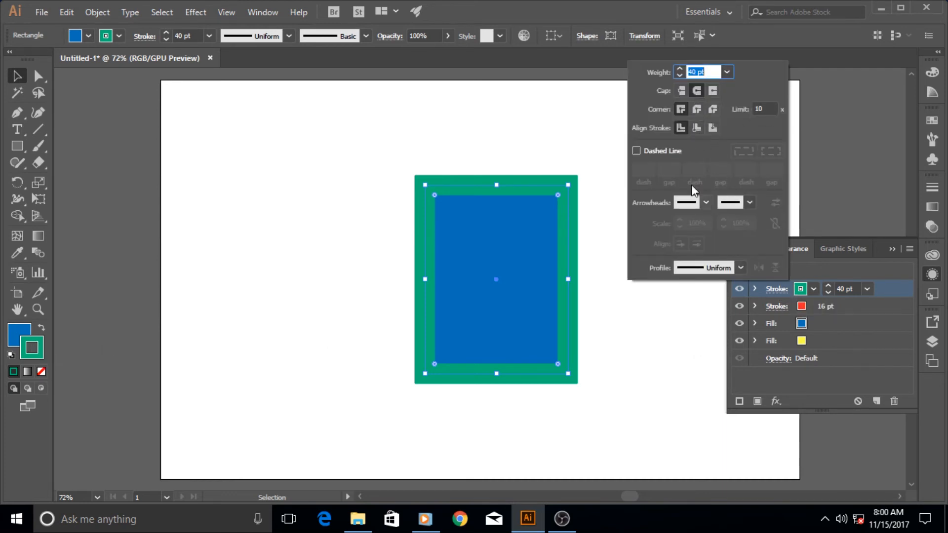
{"action": "left_click", "coordinate": [693, 110]}
{"action": "left_click", "coordinate": [695, 127]}
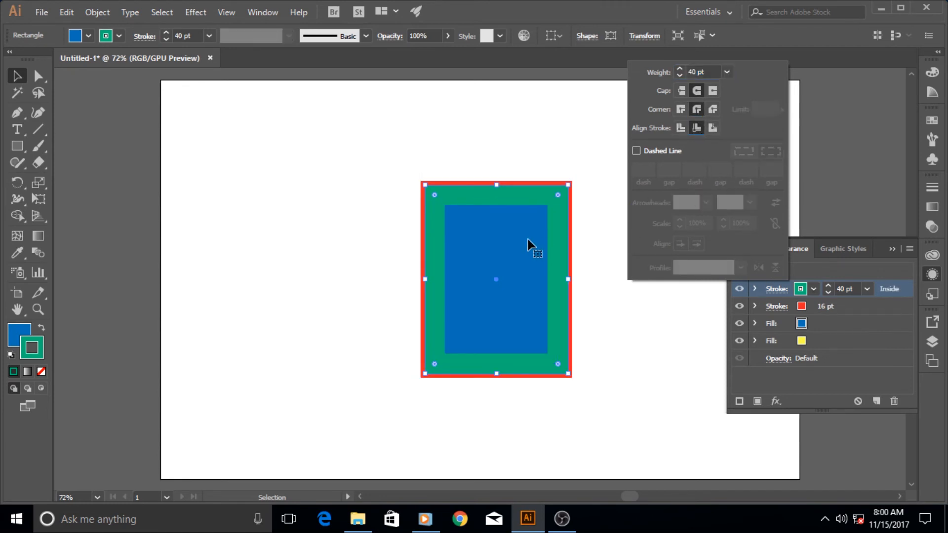
{"action": "left_click", "coordinate": [711, 130]}
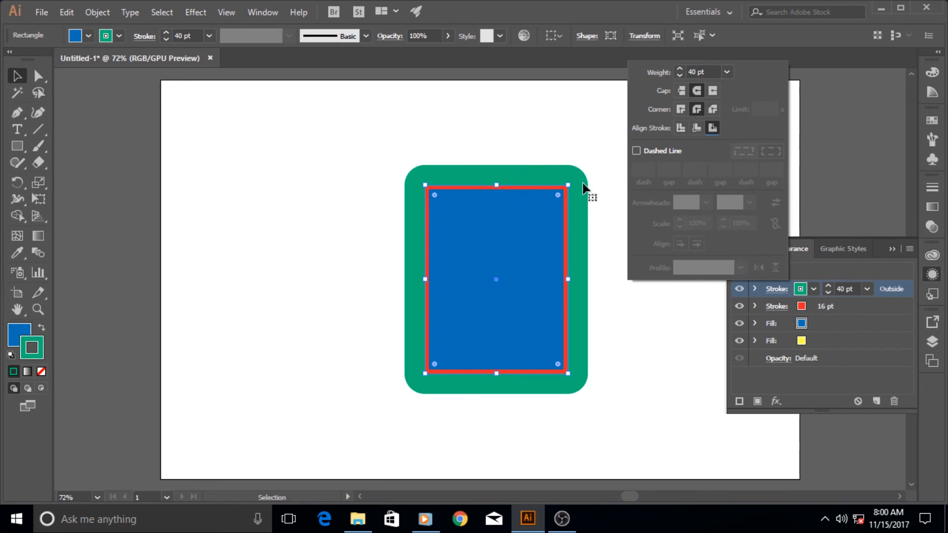
{"action": "left_click", "coordinate": [834, 374]}
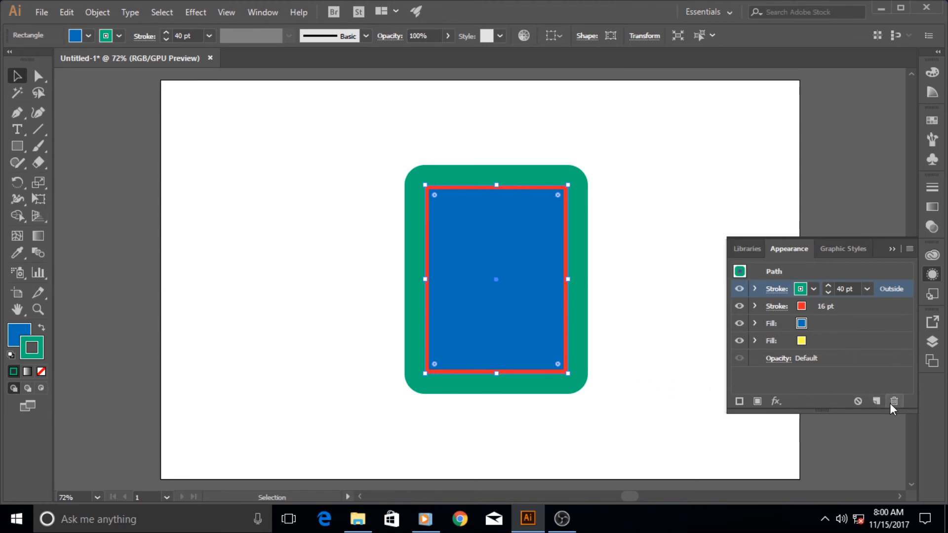
Deselect the rectangle and collapse the Appearance panel
{"action": "left_click", "coordinate": [623, 352]}
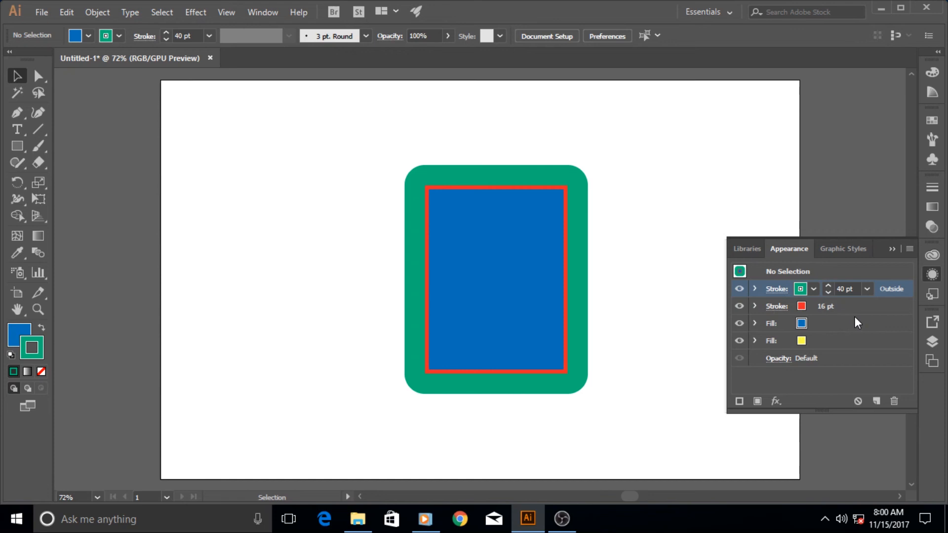
{"action": "left_click", "coordinate": [892, 249]}
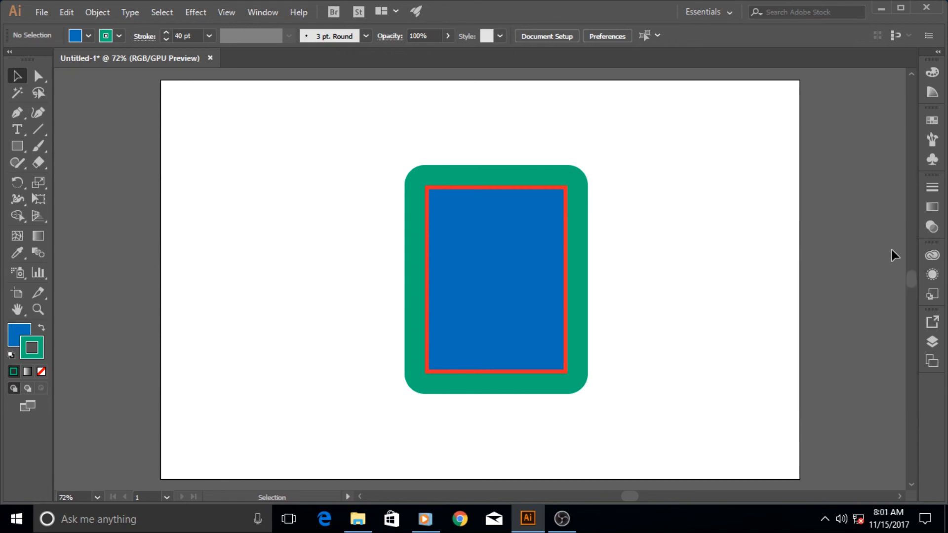
{"action": "left_click", "coordinate": [529, 519]}
{"action": "right_click", "coordinate": [401, 181]}
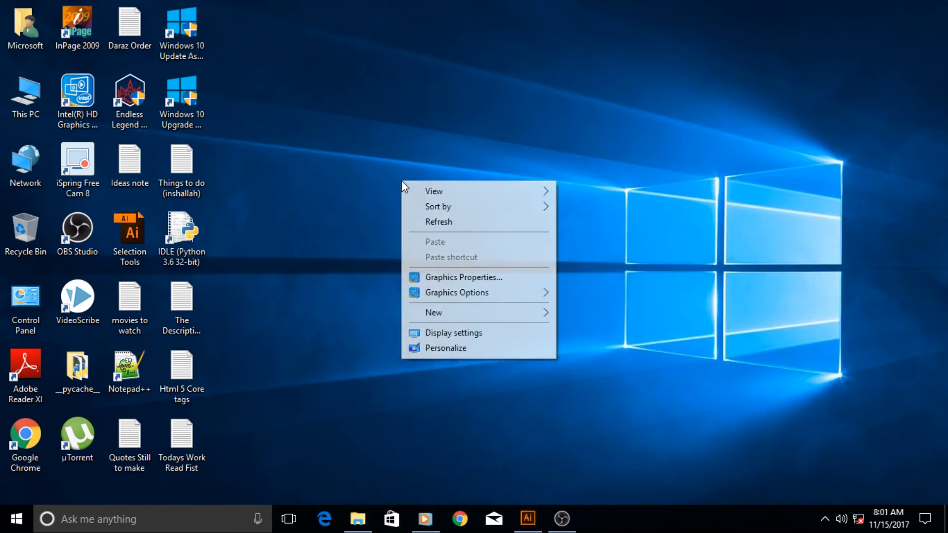